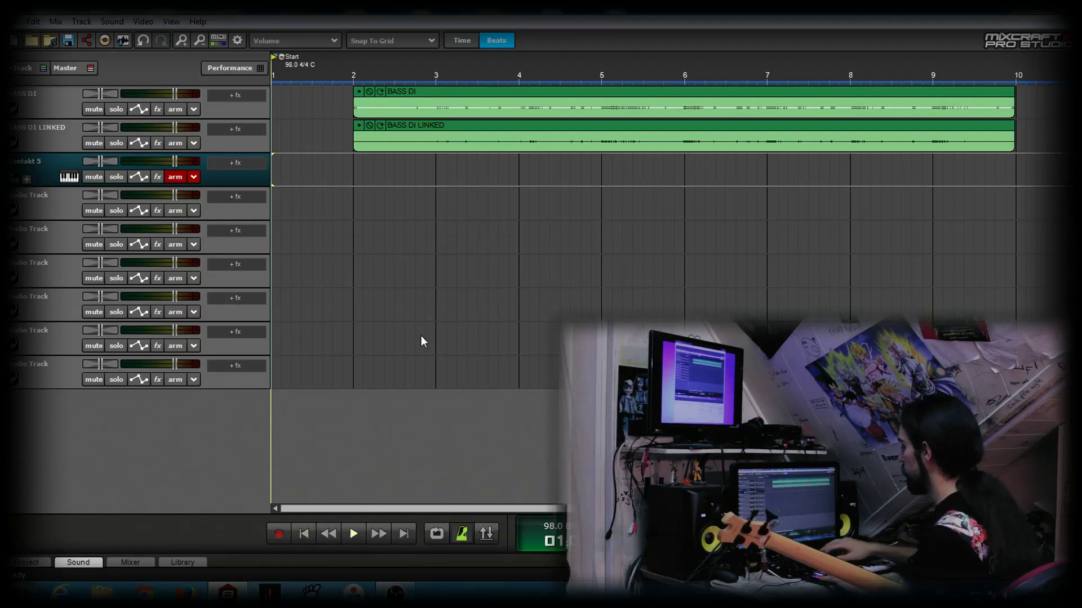
Step: Record a MIDI take on the armed Kontakt 5 track from bar 1 to the end of the bass clips
{"action": "key", "text": "r"}
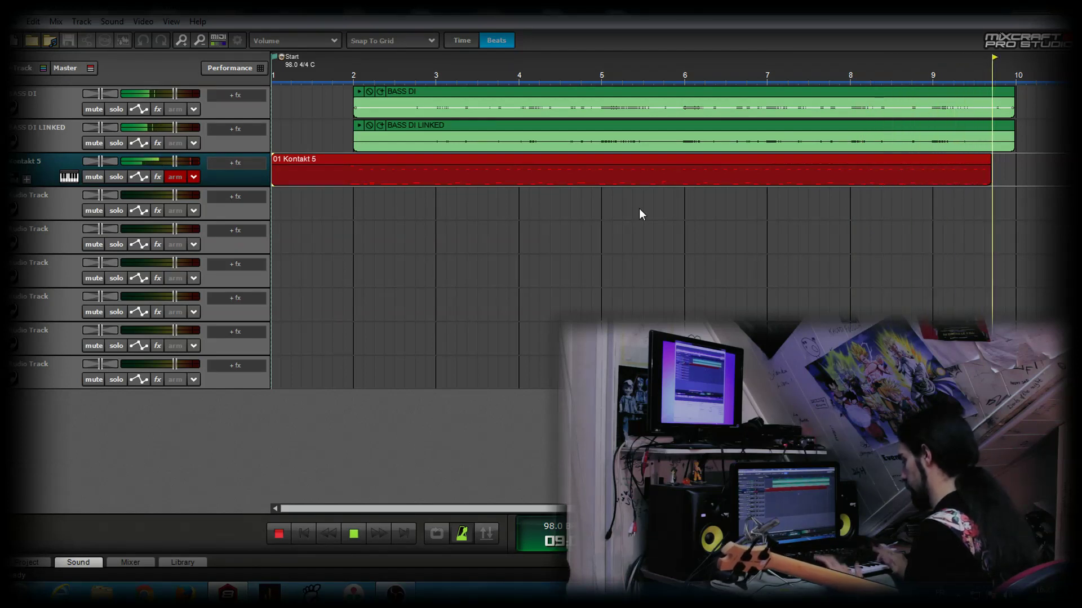
{"action": "key", "text": "space"}
Step: Open the recorded Kontakt 5 clip in the piano roll, undock the Details window and move it off the main screen
{"action": "left_click", "coordinate": [365, 162]}
{"action": "double_click", "coordinate": [369, 163]}
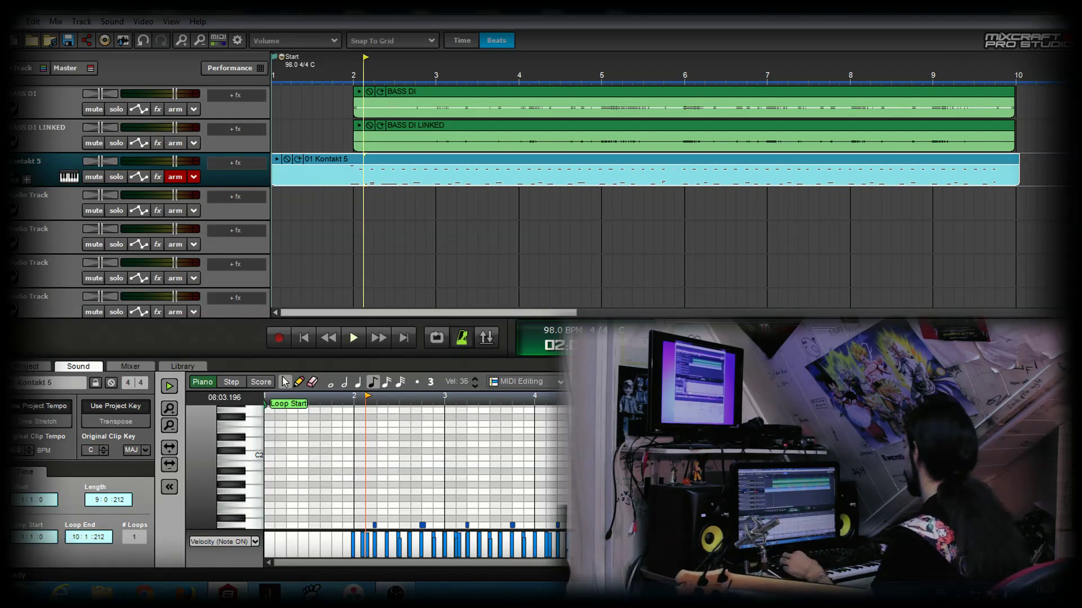
{"action": "left_click", "coordinate": [1056, 366]}
{"action": "left_click_drag", "start_coordinate": [435, 178], "coordinate": [0, 226]}
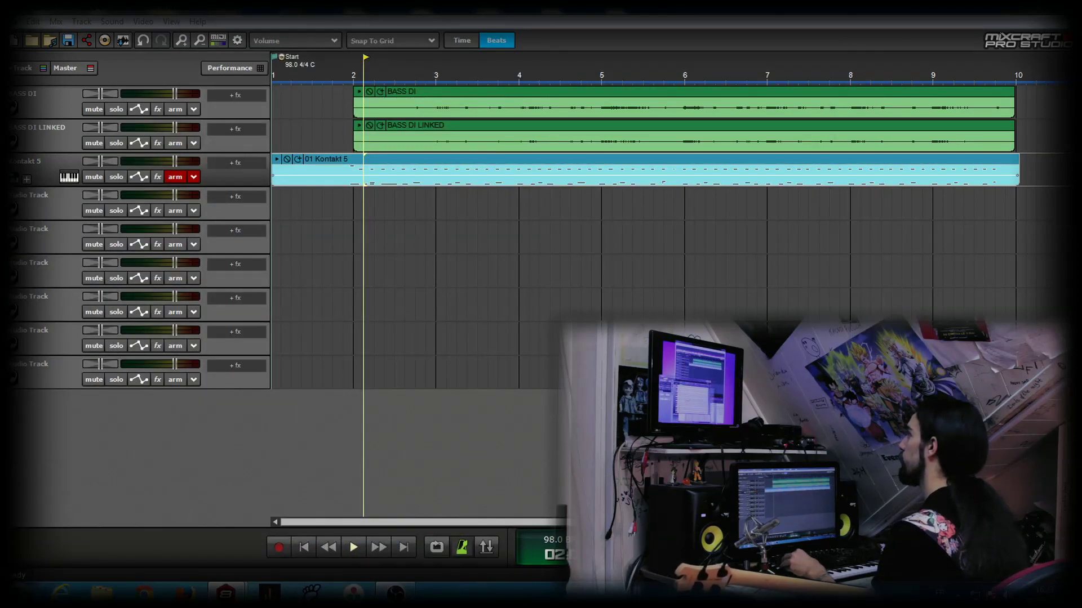
Step: Play back the Kontakt 5 clip with the bass tracks from bar 2, checking the timing of its notes
{"action": "key", "text": "space"}
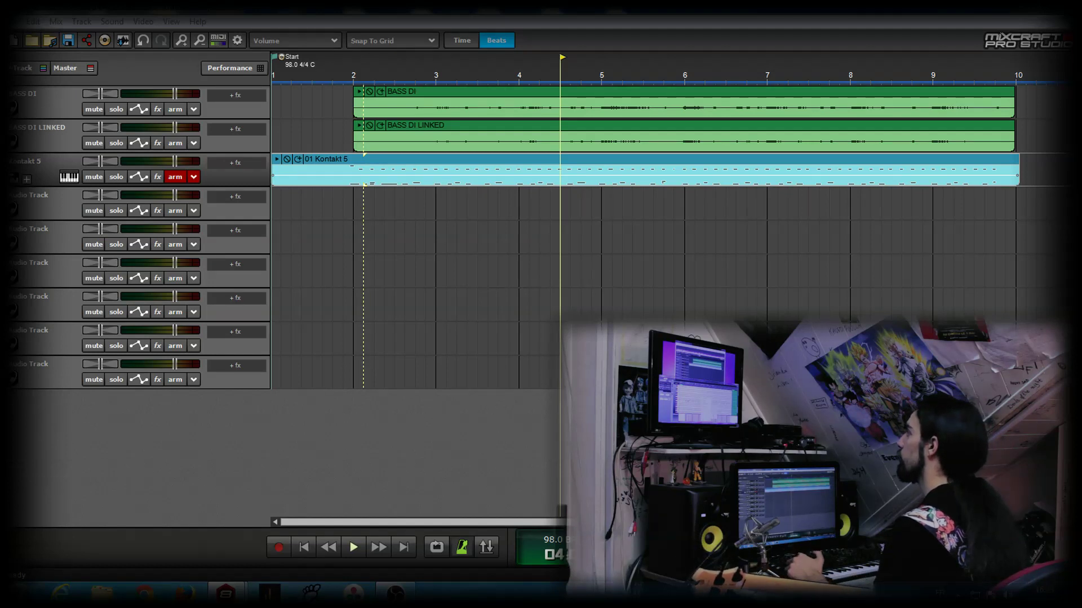
{"action": "key", "text": "space"}
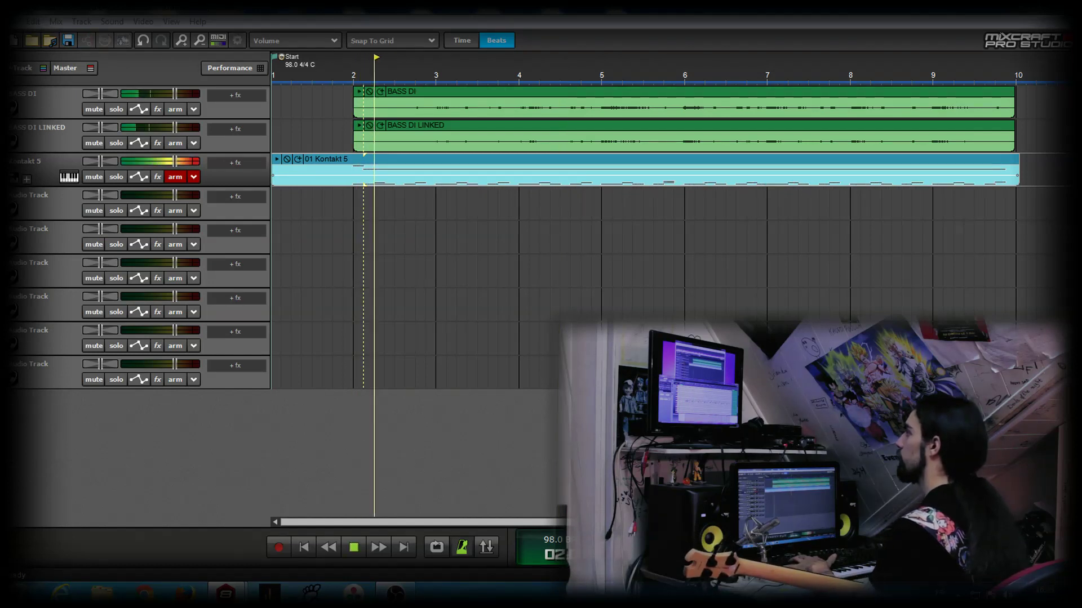
{"action": "key", "text": "space"}
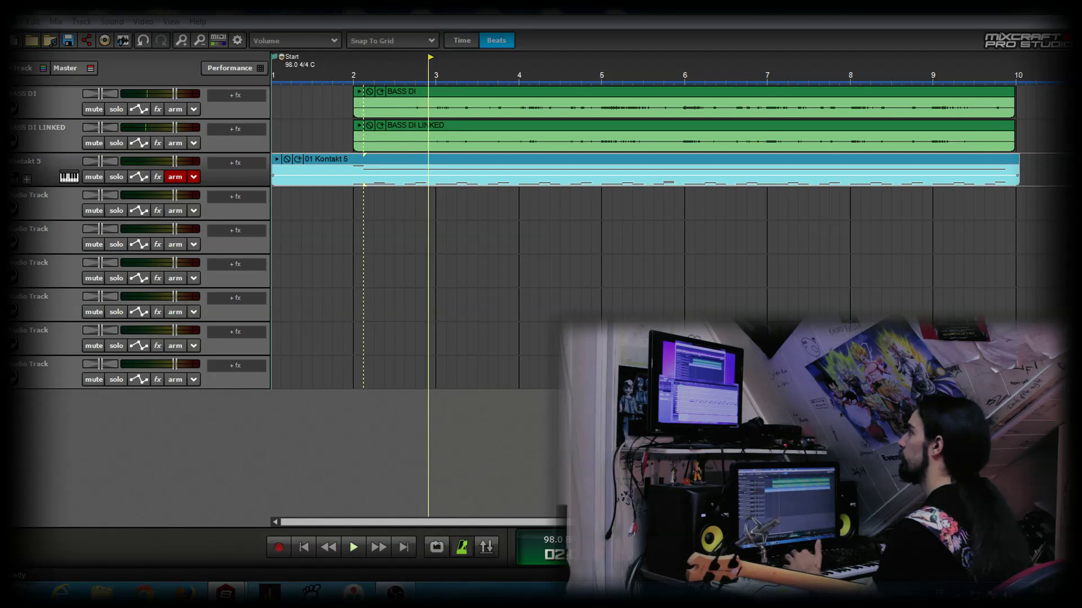
{"action": "key", "text": "space"}
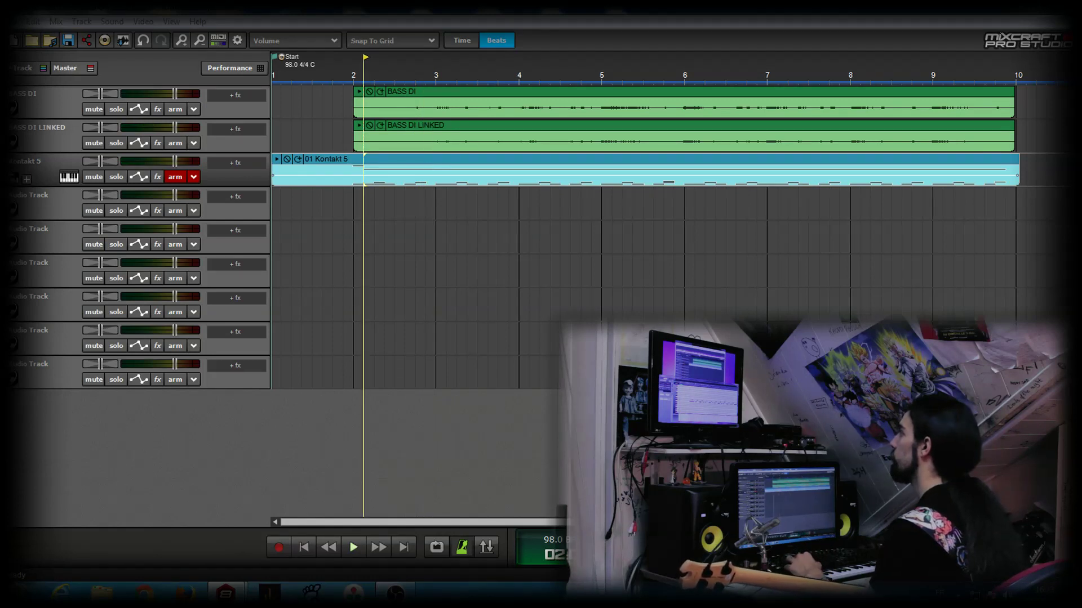
{"action": "key", "text": "Left"}
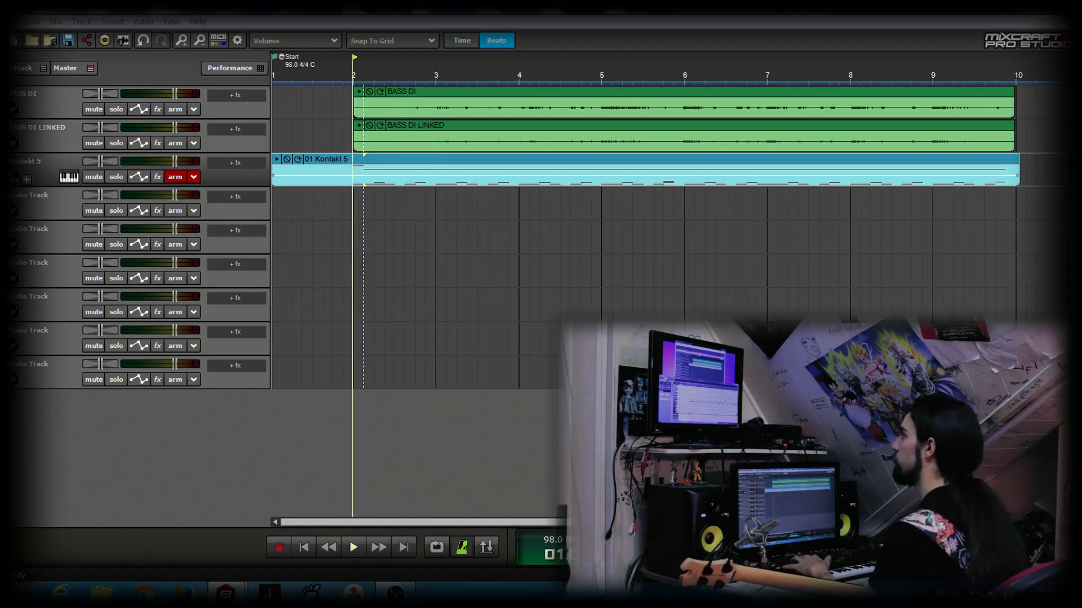
{"action": "key", "text": "space"}
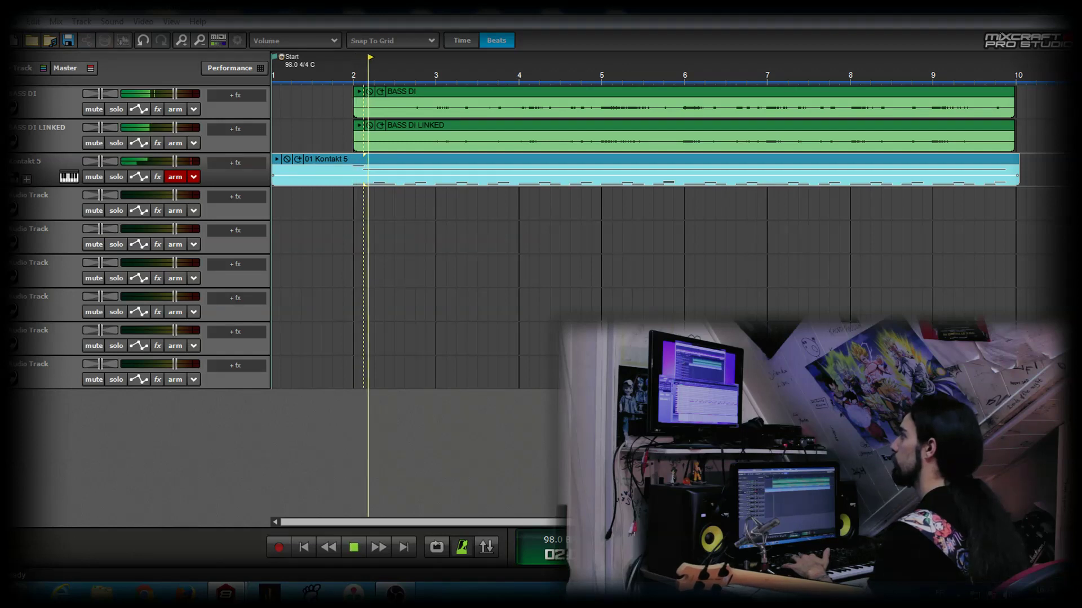
{"action": "key", "text": "space"}
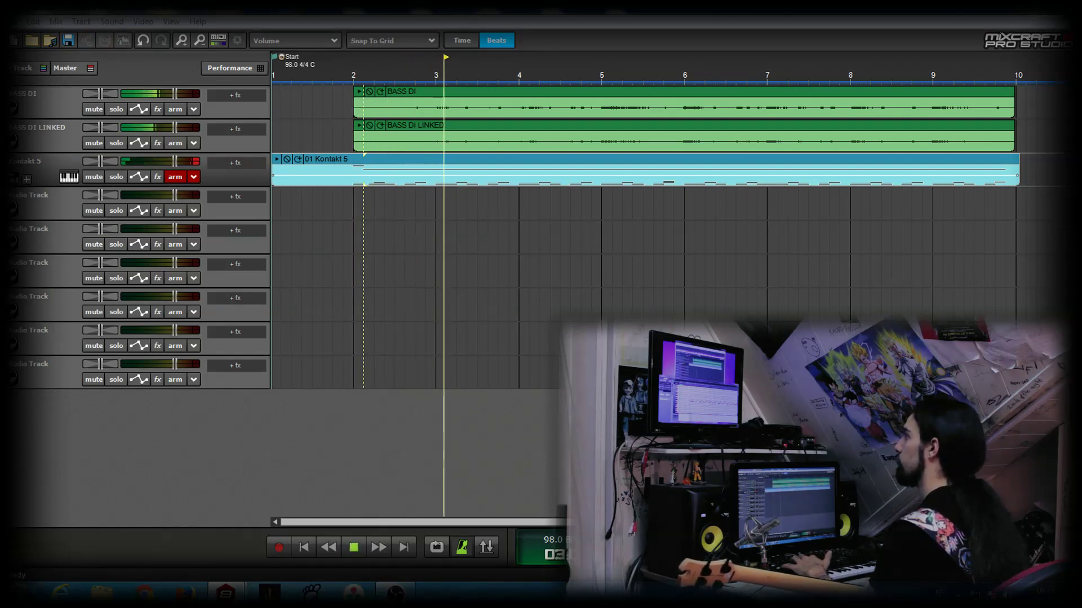
{"action": "key", "text": "space"}
{"action": "key", "text": "space"}
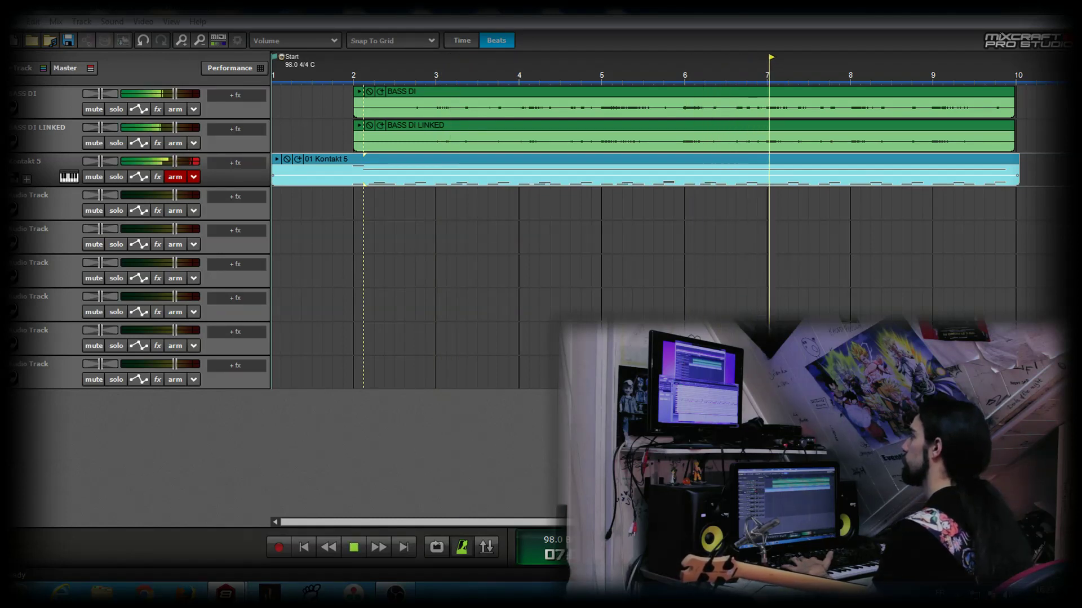
{"action": "key", "text": "space"}
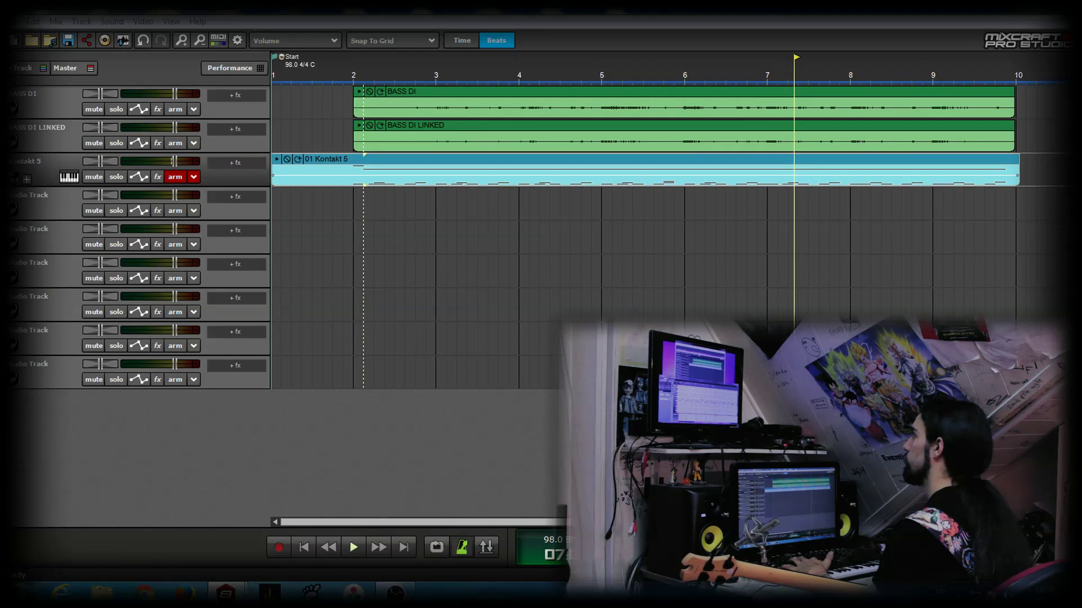
{"action": "key", "text": "space"}
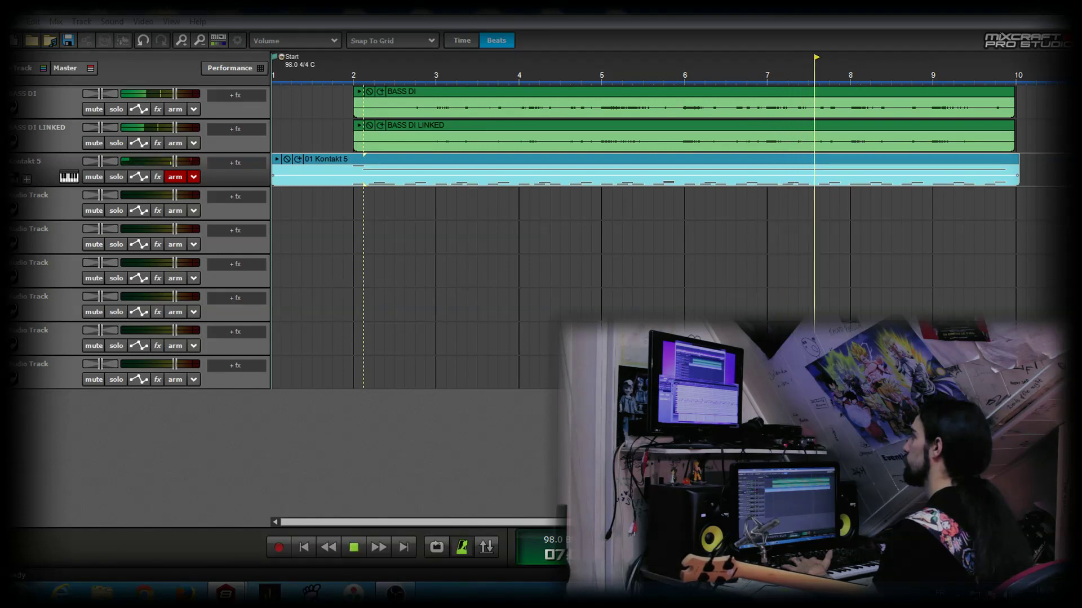
{"action": "key", "text": "space"}
Step: In the Kontakt 5 clip's piano roll, move the second C1 note of bar 8 one grid step later
{"action": "left_click_drag", "start_coordinate": [519, 533], "coordinate": [877, 168]}
{"action": "left_click_drag", "start_coordinate": [644, 533], "coordinate": [817, 537]}
{"action": "left_click", "coordinate": [597, 219]}
{"action": "key", "text": "space"}
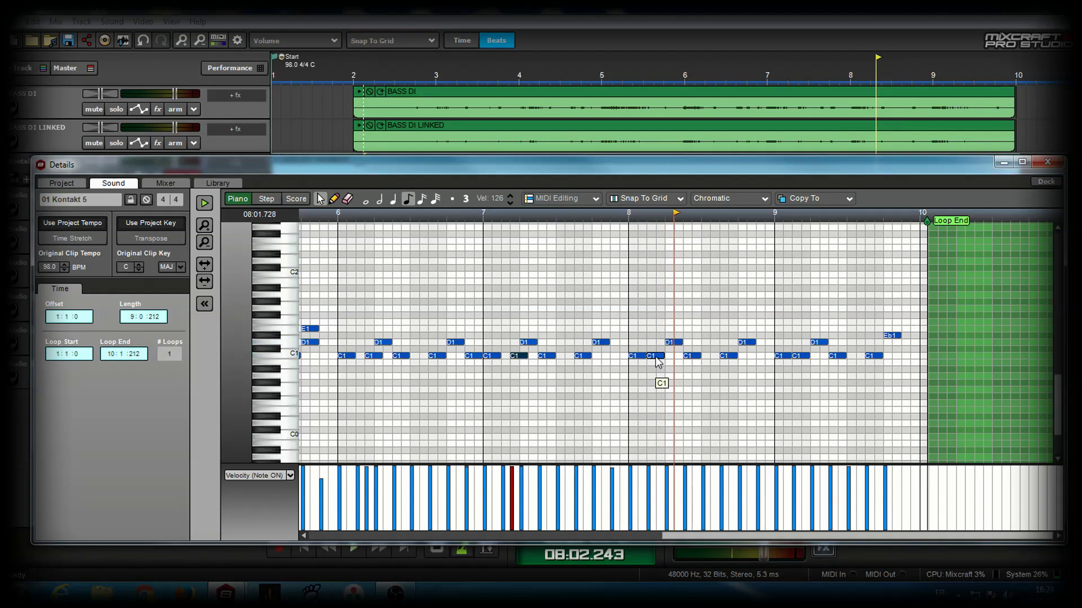
{"action": "left_click_drag", "start_coordinate": [656, 357], "coordinate": [670, 359]}
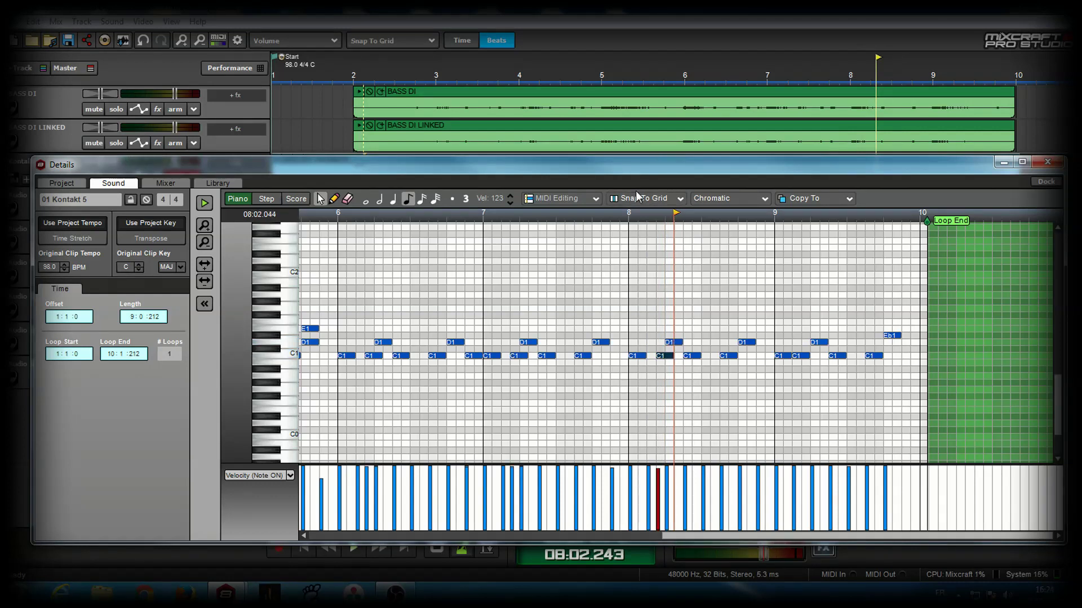
Step: Play the clip from bar 8 and move the second C1 note of bar 9 one grid step later
{"action": "left_click", "coordinate": [628, 219]}
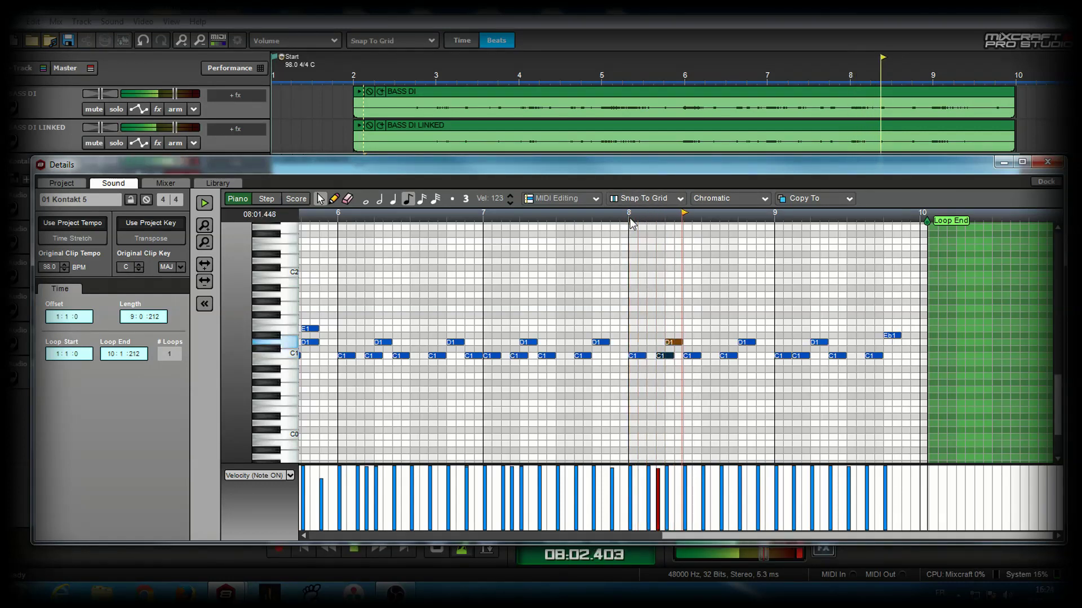
{"action": "left_click", "coordinate": [801, 357]}
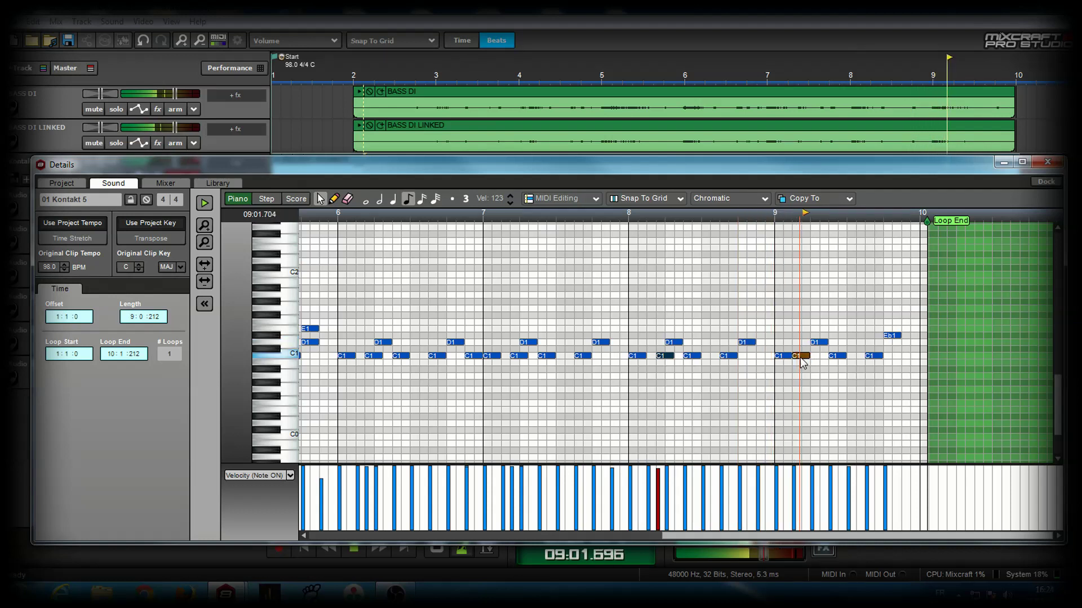
{"action": "left_click_drag", "start_coordinate": [801, 356], "coordinate": [810, 356]}
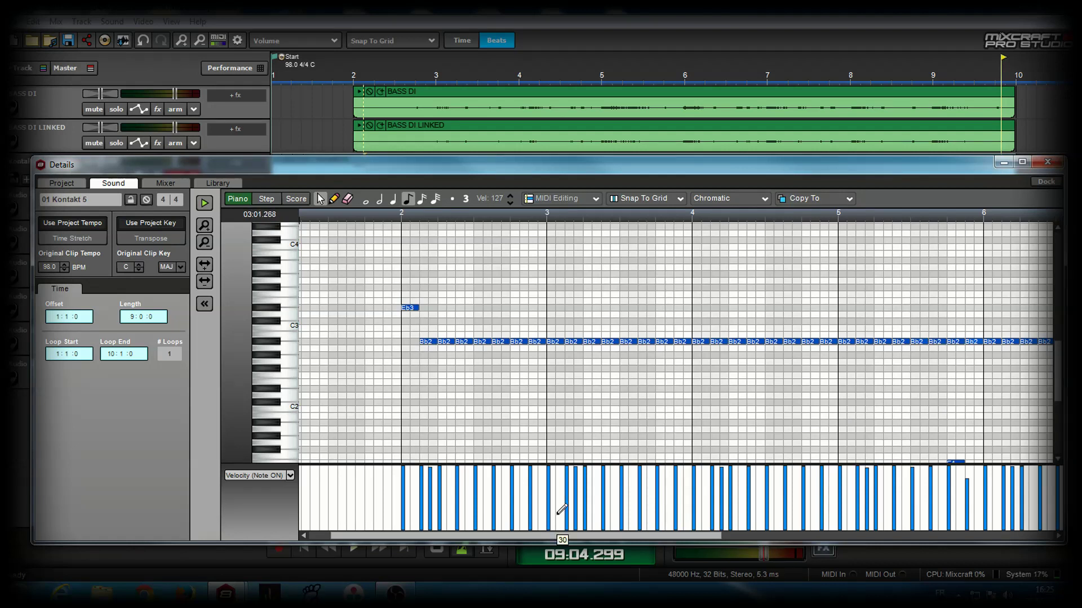
Step: Draw one more Bb2 note at the end of bar 9 to complete the repeating Bb2 line
{"action": "left_click_drag", "start_coordinate": [561, 536], "coordinate": [879, 550]}
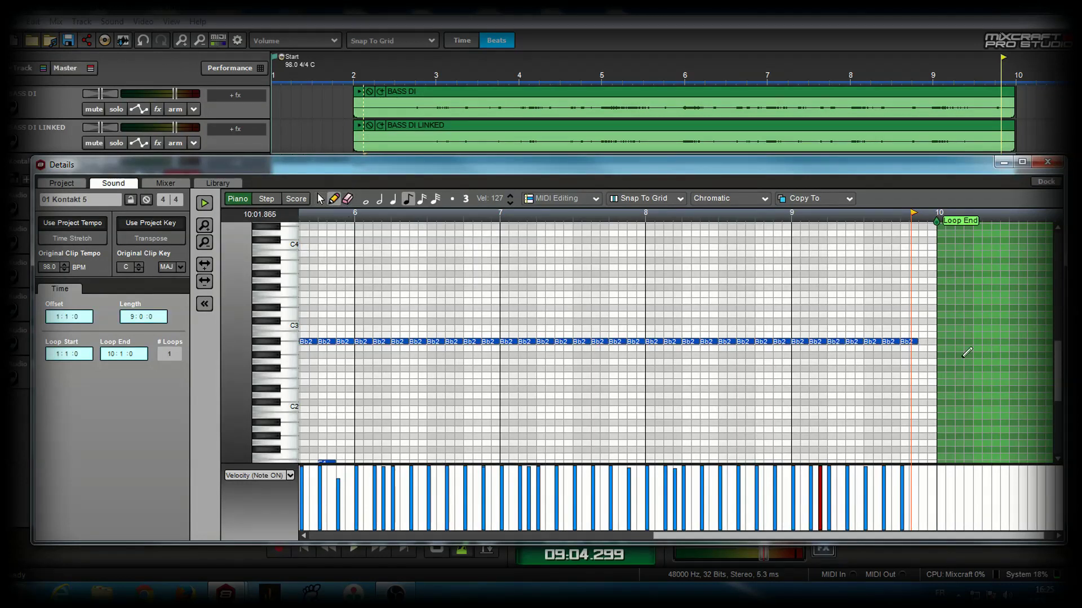
{"action": "left_click", "coordinate": [924, 342]}
{"action": "left_click_drag", "start_coordinate": [685, 536], "coordinate": [372, 536]}
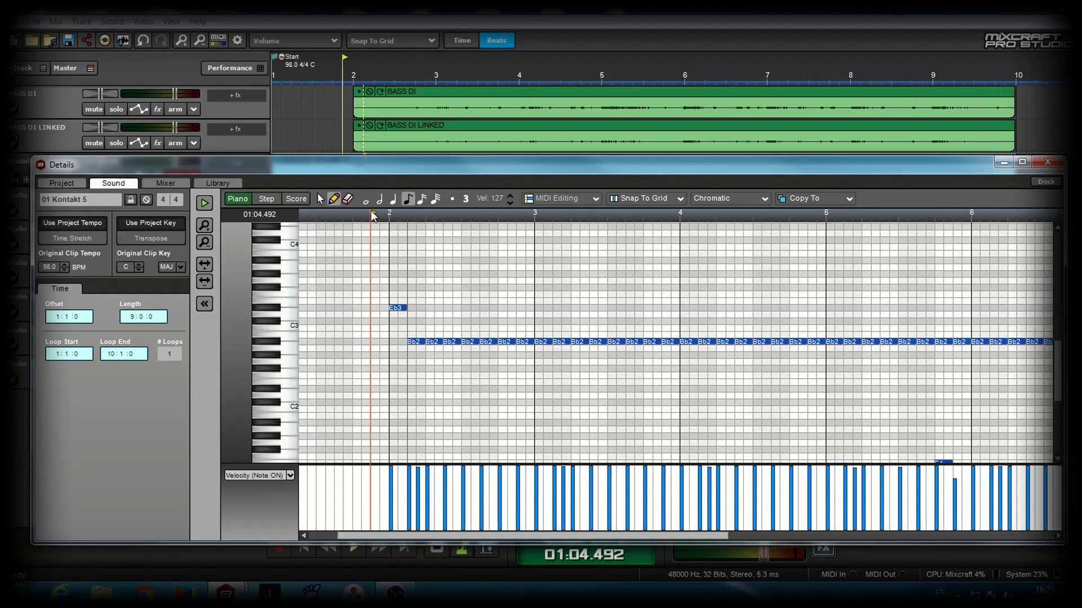
Step: Play the edited clip from just before bar 2 to its end, checking the notes, and clear the Details window away
{"action": "left_click", "coordinate": [371, 213]}
{"action": "key", "text": "space"}
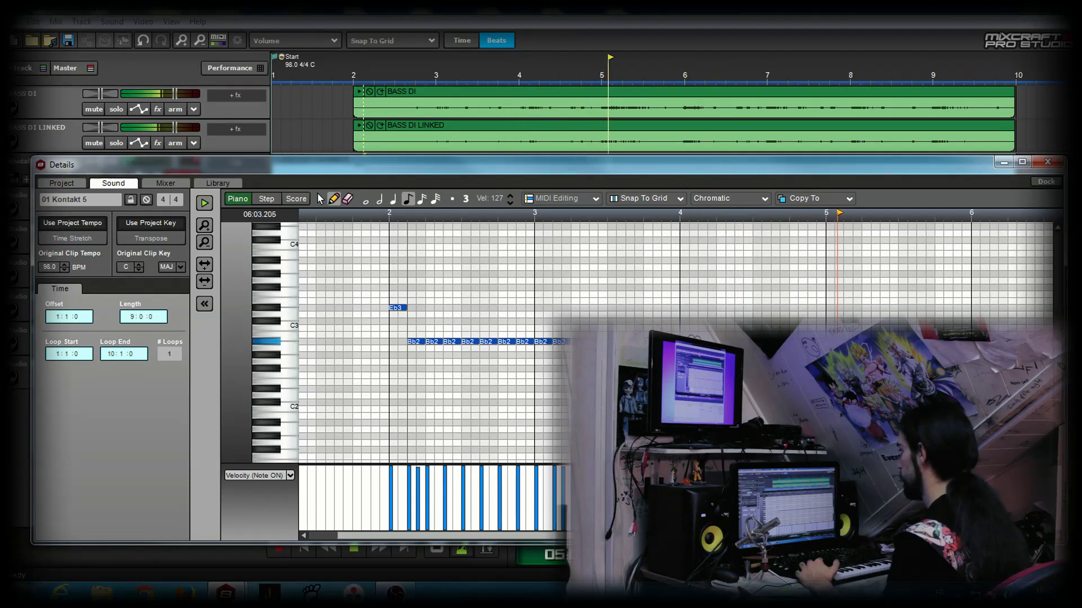
{"action": "scroll", "coordinate": [564, 338], "scroll_direction": "down", "scroll_amount": 1}
{"action": "scroll", "coordinate": [563, 338], "scroll_direction": "down", "scroll_amount": 3}
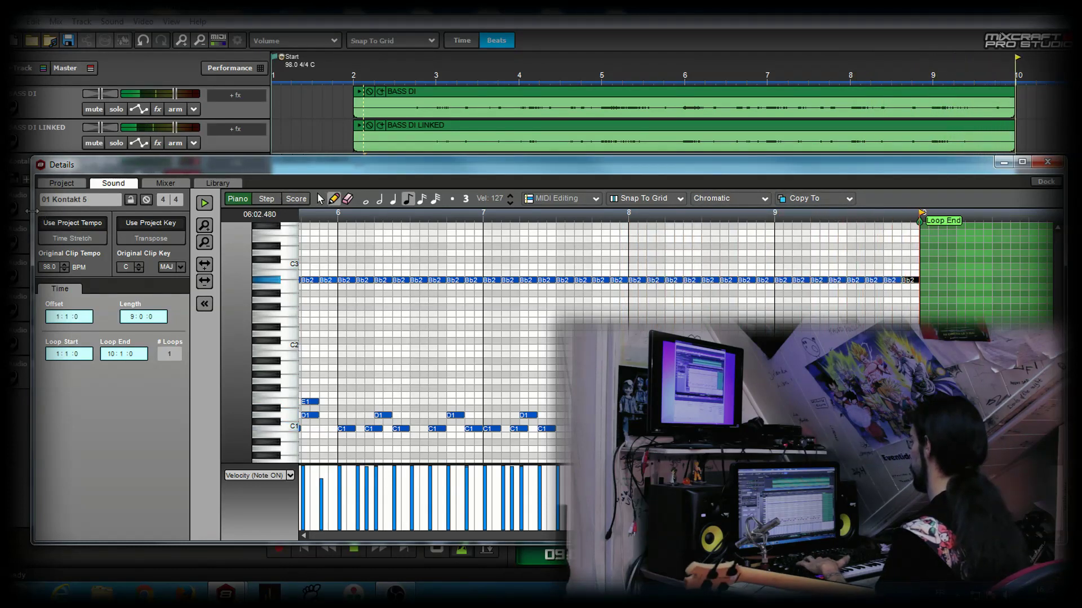
{"action": "double_click", "coordinate": [574, 169]}
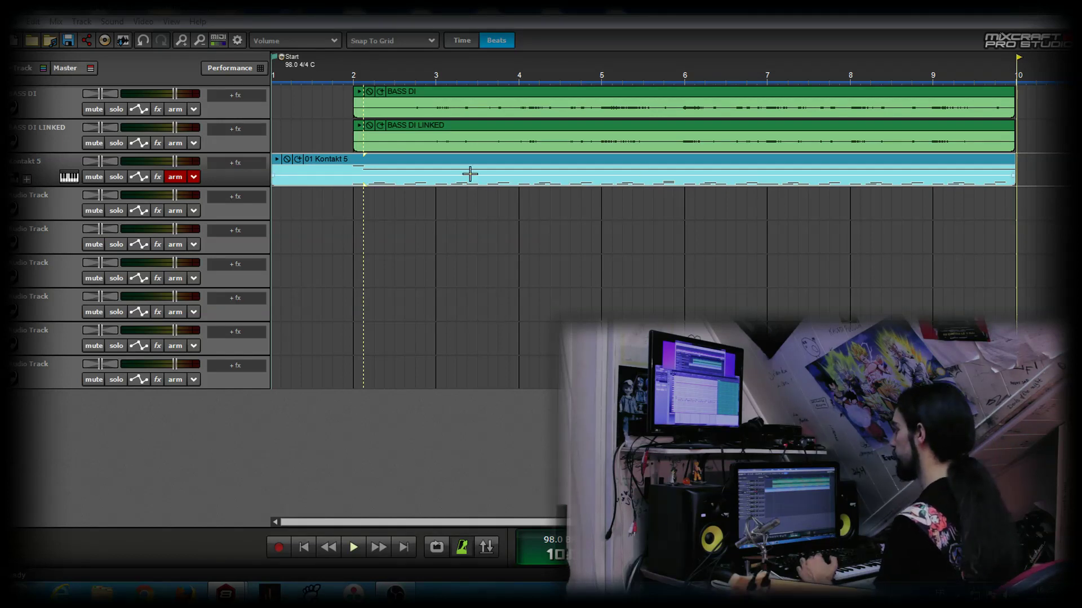
Step: Delete the existing clips from the BASS DI and BASS DI LINKED tracks
{"action": "left_click", "coordinate": [473, 95]}
{"action": "key", "text": "Delete"}
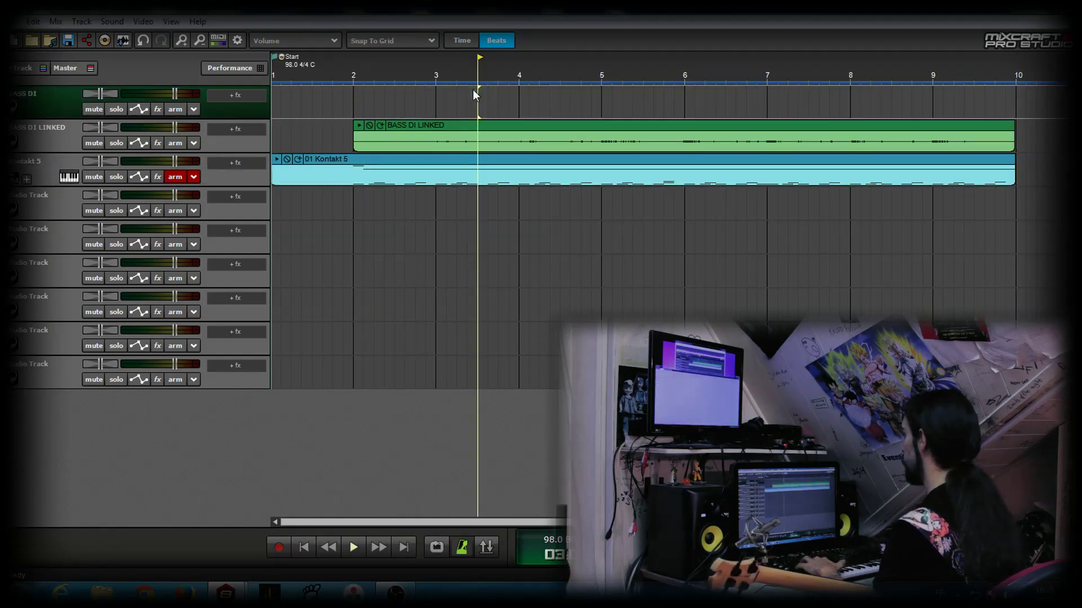
{"action": "left_click", "coordinate": [440, 129]}
{"action": "key", "text": "Delete"}
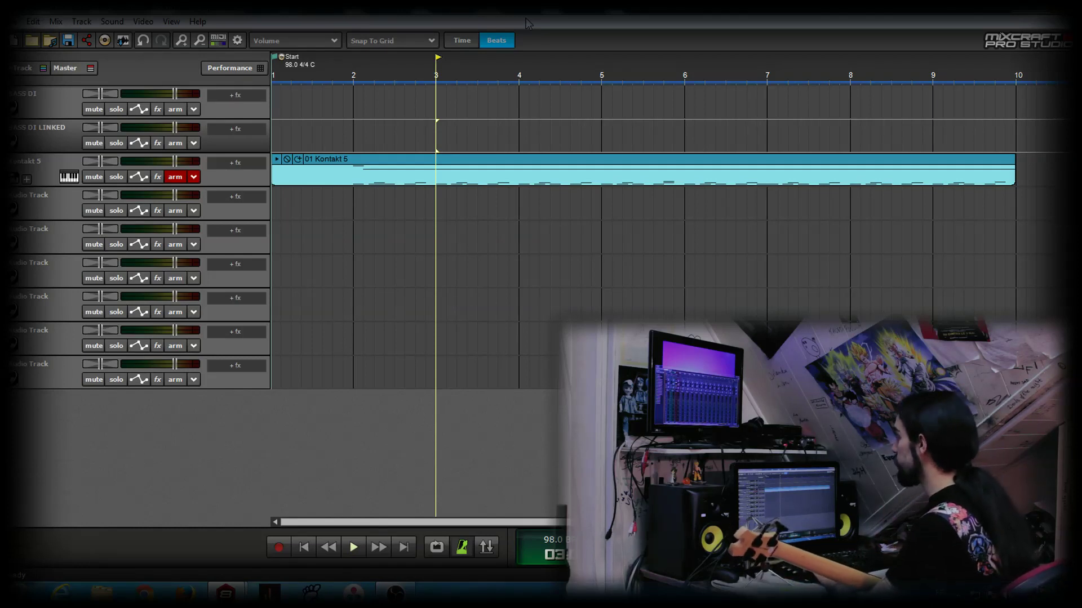
Step: Save the project in the ALBUM folder under a name beginning with LOST IN
{"action": "left_click", "coordinate": [528, 24]}
{"action": "key", "text": "ctrl+s"}
{"action": "left_click", "coordinate": [383, 321]}
{"action": "double_click", "coordinate": [486, 178]}
{"action": "double_click", "coordinate": [485, 178]}
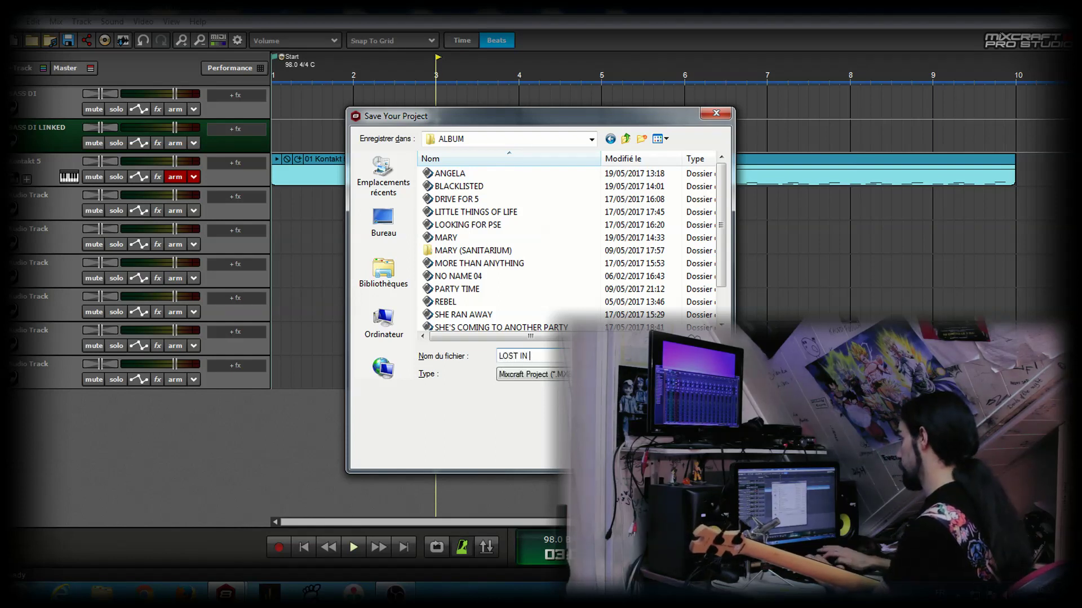
{"action": "key", "text": "Return"}
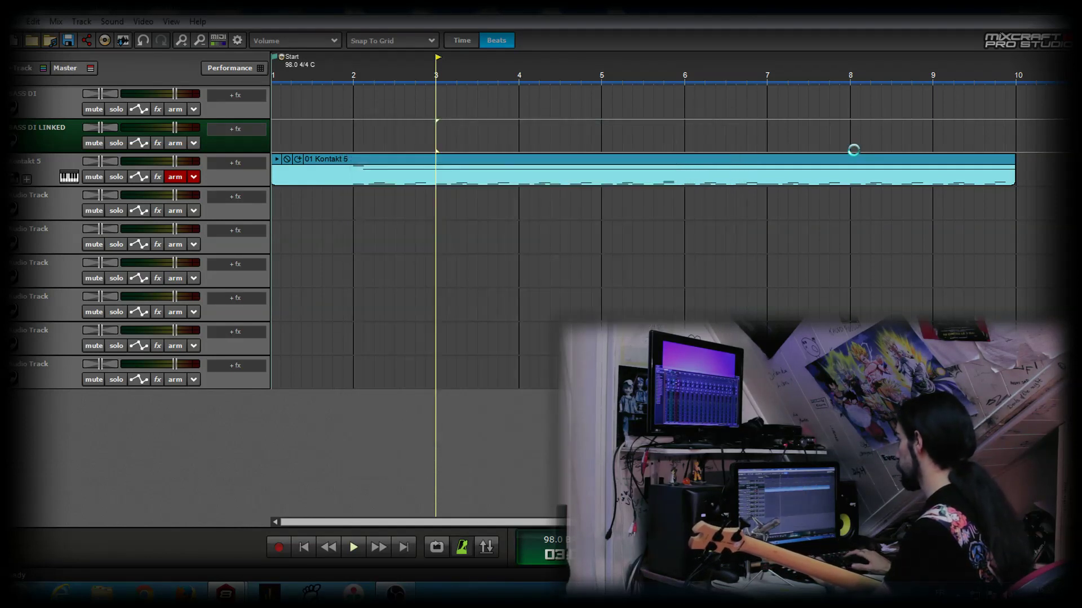
Step: Play the Kontakt 5 part from just before bar 2 to hear it without the bass clips
{"action": "key", "text": "Home"}
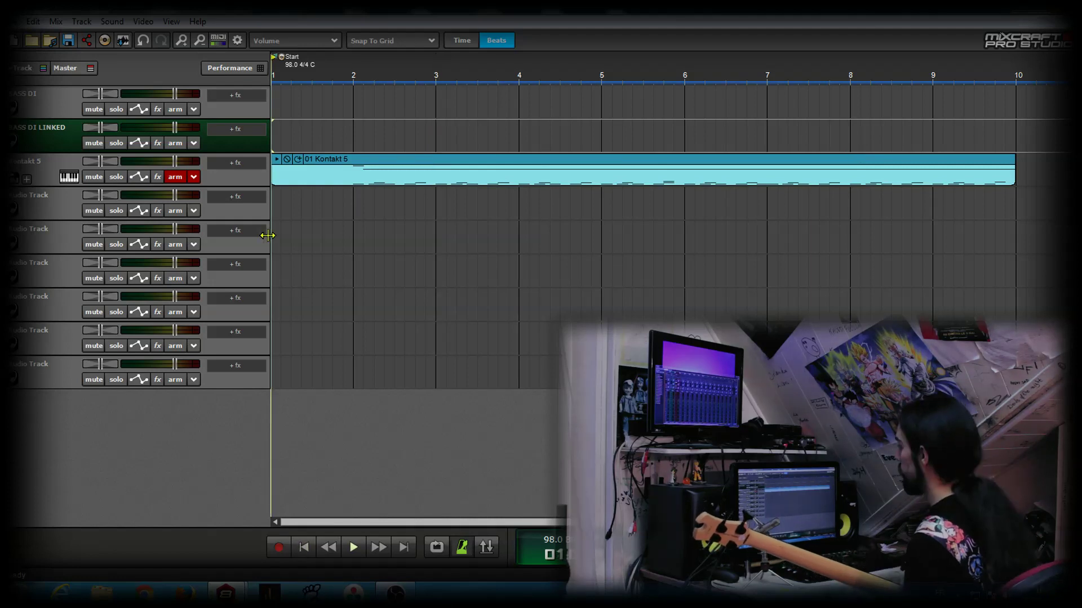
{"action": "left_click", "coordinate": [343, 201]}
{"action": "key", "text": "space"}
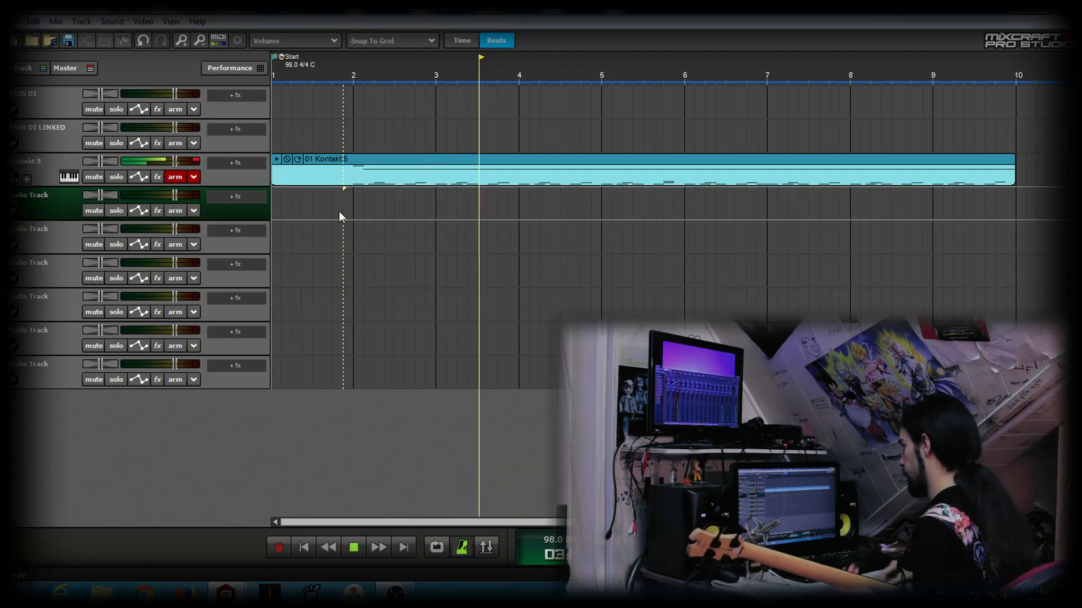
{"action": "key", "text": "space"}
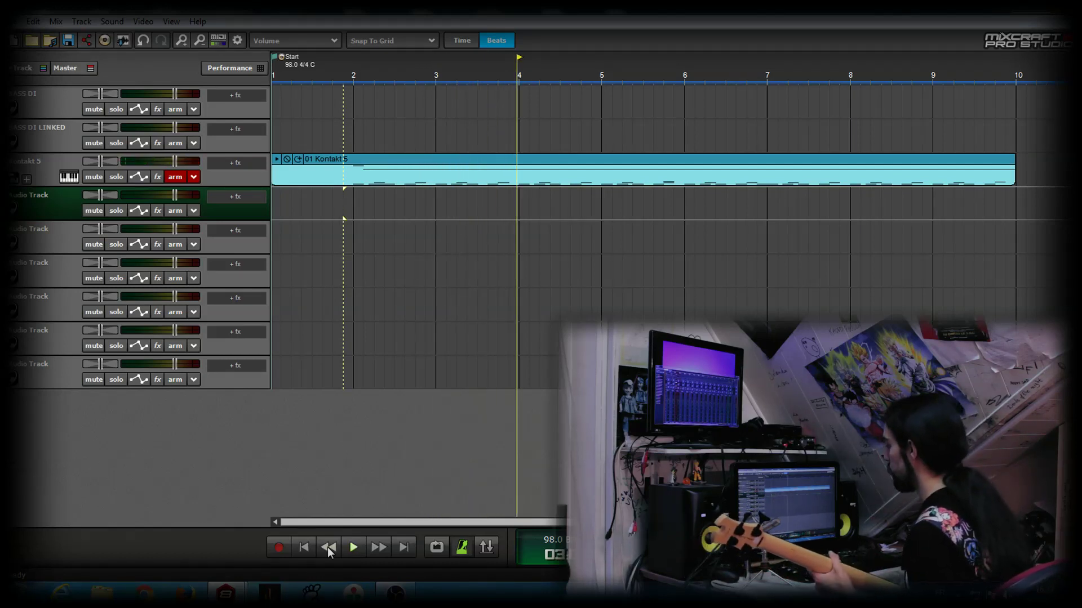
Step: Record a new bass take on BASS DI and BASS DI LINKED from the project start to just past bar 10
{"action": "left_click", "coordinate": [303, 549]}
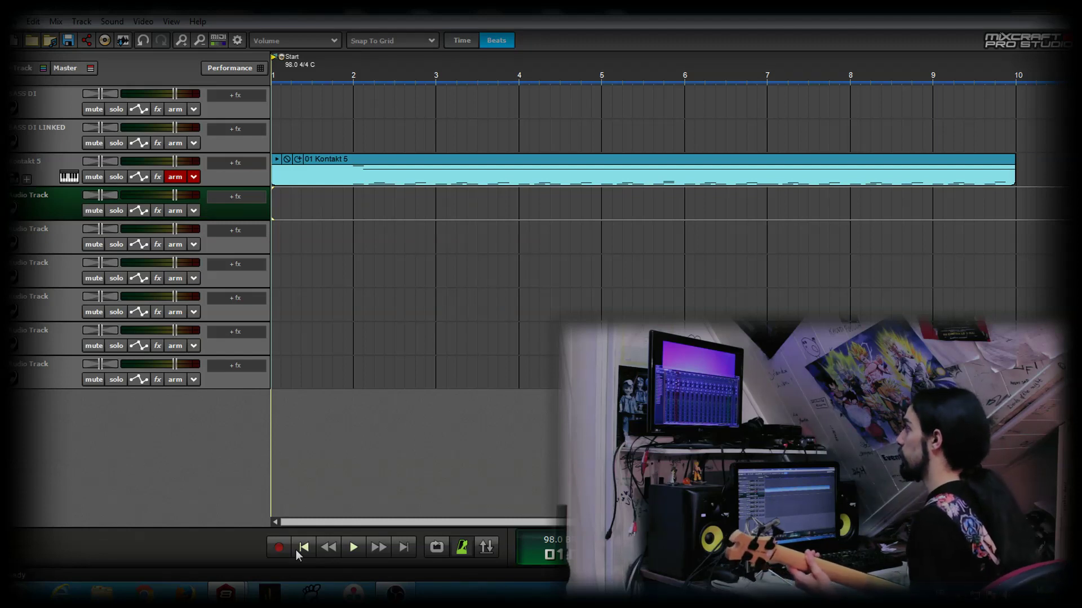
{"action": "left_click", "coordinate": [279, 548]}
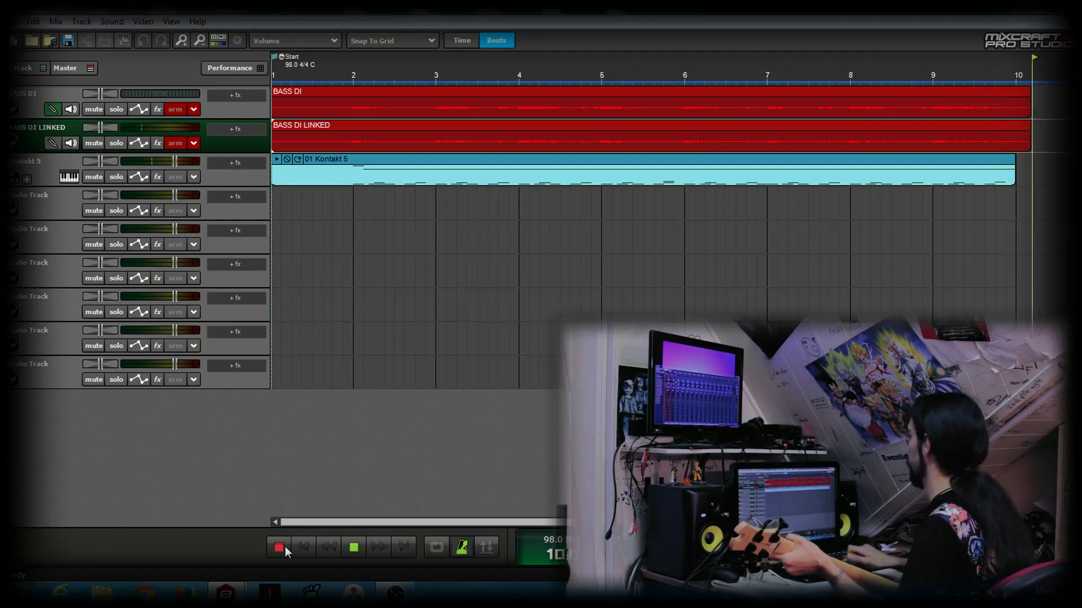
{"action": "left_click", "coordinate": [285, 549]}
Step: Trim the ends of both bass clips to bar 10 and remove their opening section up to just before bar 2
{"action": "left_click_drag", "start_coordinate": [1034, 90], "coordinate": [1012, 89]}
{"action": "left_click_drag", "start_coordinate": [498, 520], "coordinate": [435, 526]}
{"action": "left_click", "coordinate": [347, 100]}
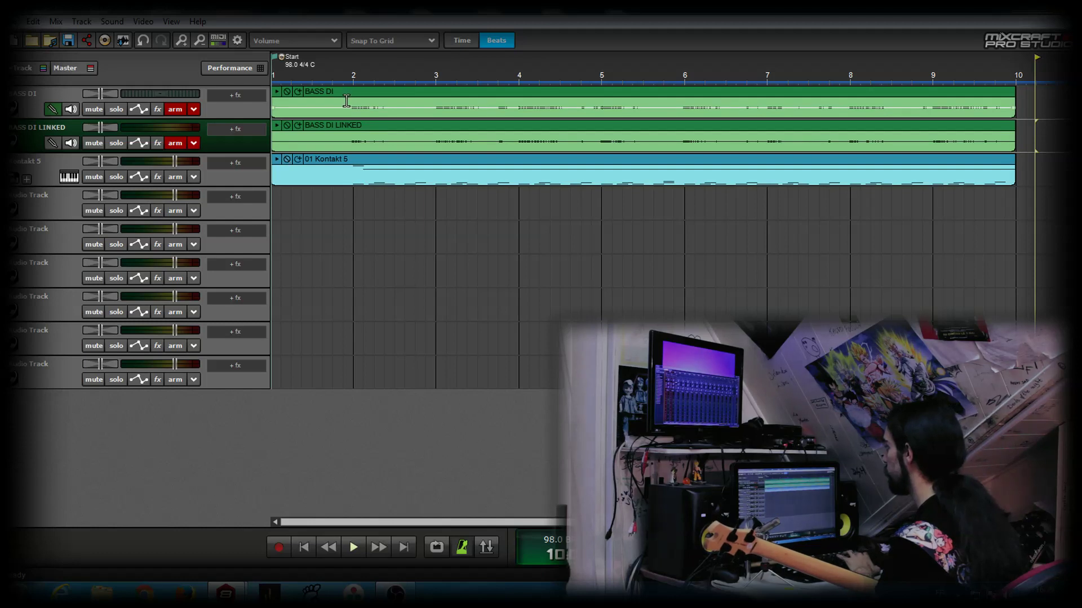
{"action": "left_click_drag", "start_coordinate": [342, 100], "coordinate": [269, 131]}
{"action": "key", "text": "Delete"}
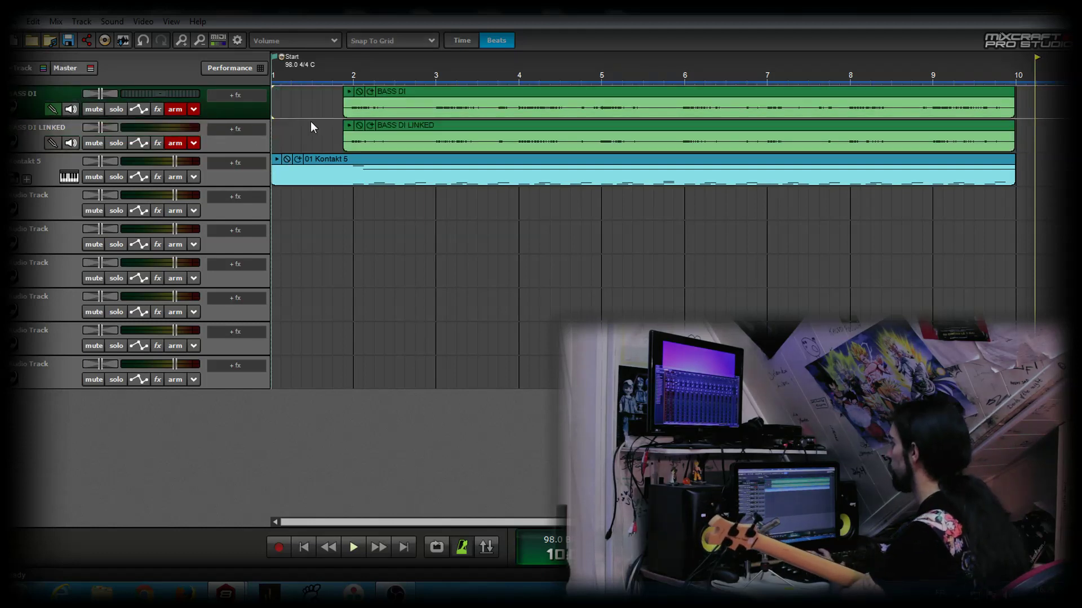
Step: Play the bass take from just before bar 2 and delete the clips on BASS DI and BASS DI LINKED
{"action": "left_click", "coordinate": [342, 75]}
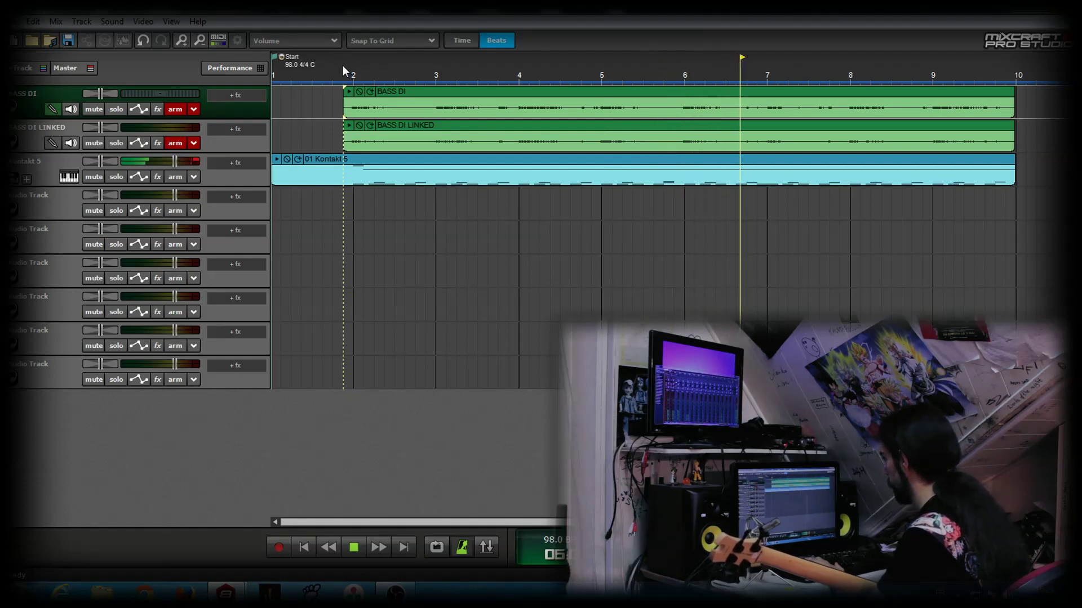
{"action": "key", "text": "space"}
{"action": "left_click", "coordinate": [874, 122]}
{"action": "key", "text": "Delete"}
Step: Record another bass take on both armed bass tracks from the project start to just past bar 10
{"action": "left_click", "coordinate": [302, 549]}
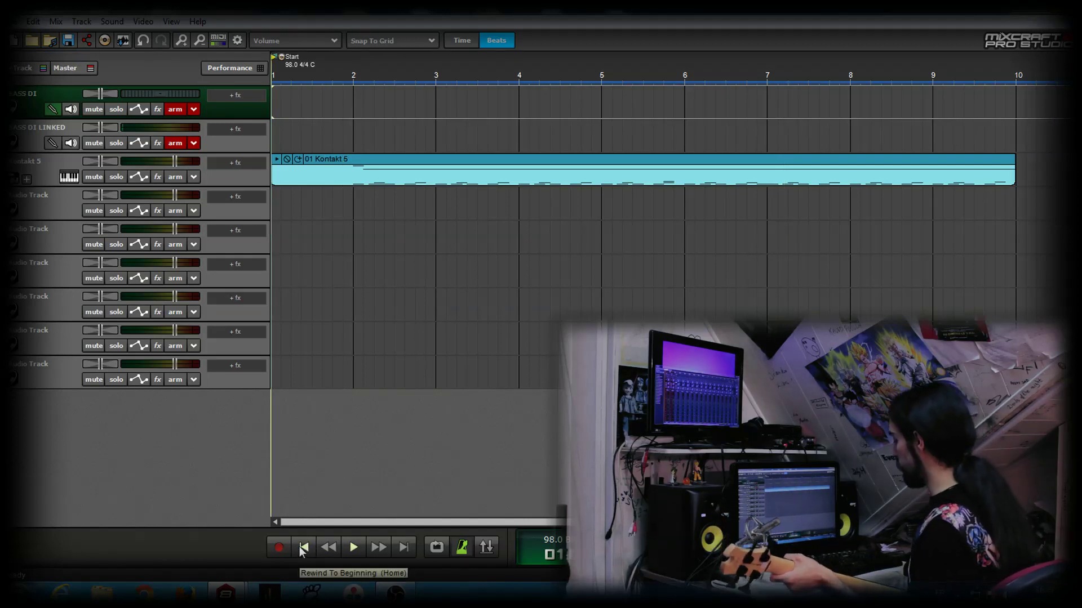
{"action": "key", "text": "r"}
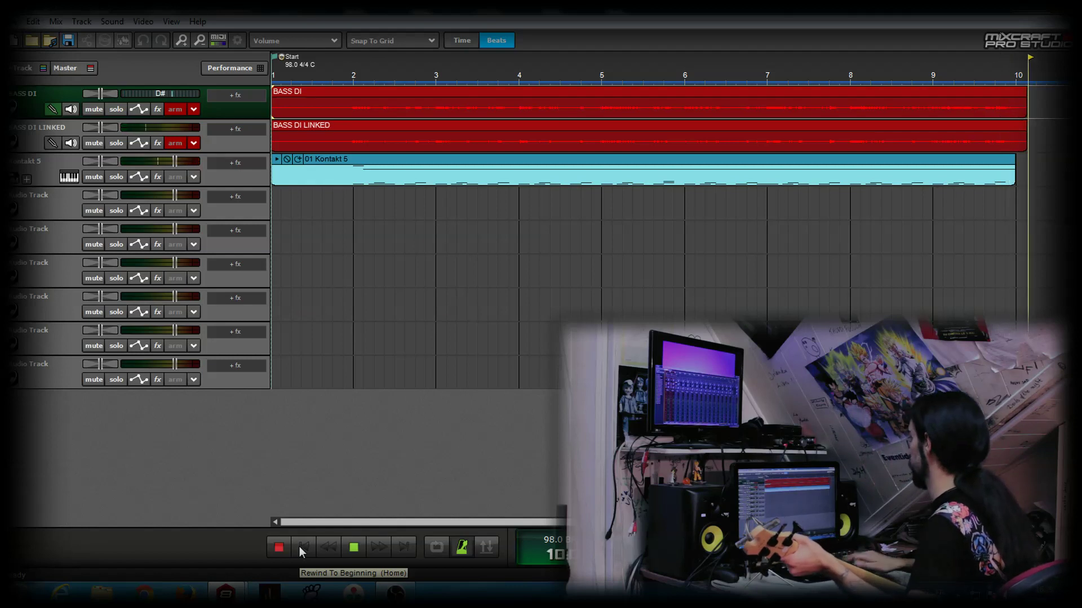
{"action": "key", "text": "space"}
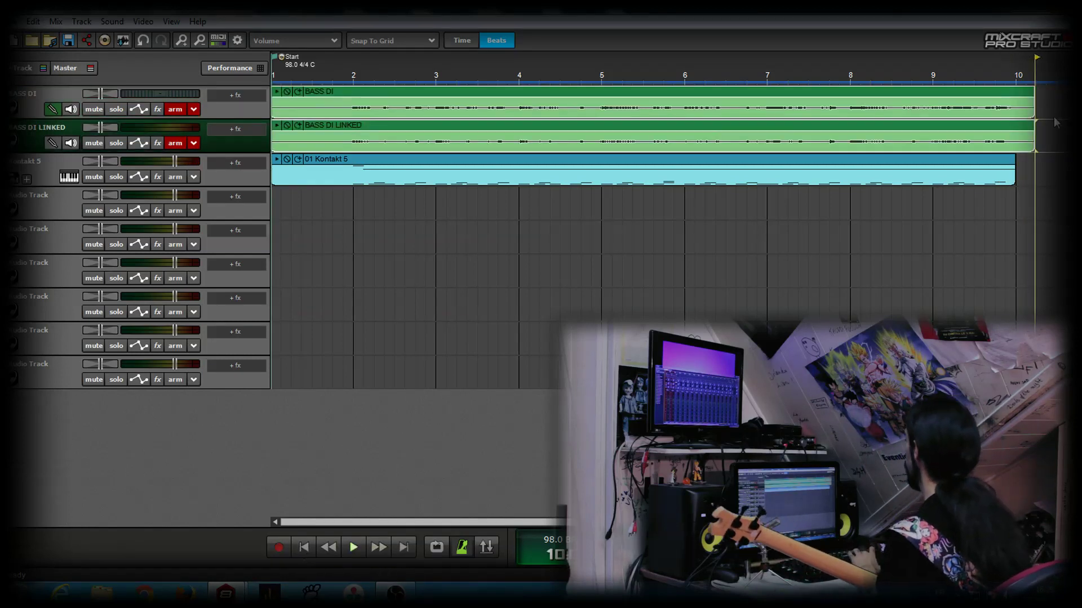
Step: Play back the new bass take from past the middle of bar 1 and disarm BASS DI and BASS DI LINKED
{"action": "left_click", "coordinate": [326, 201]}
{"action": "key", "text": "space"}
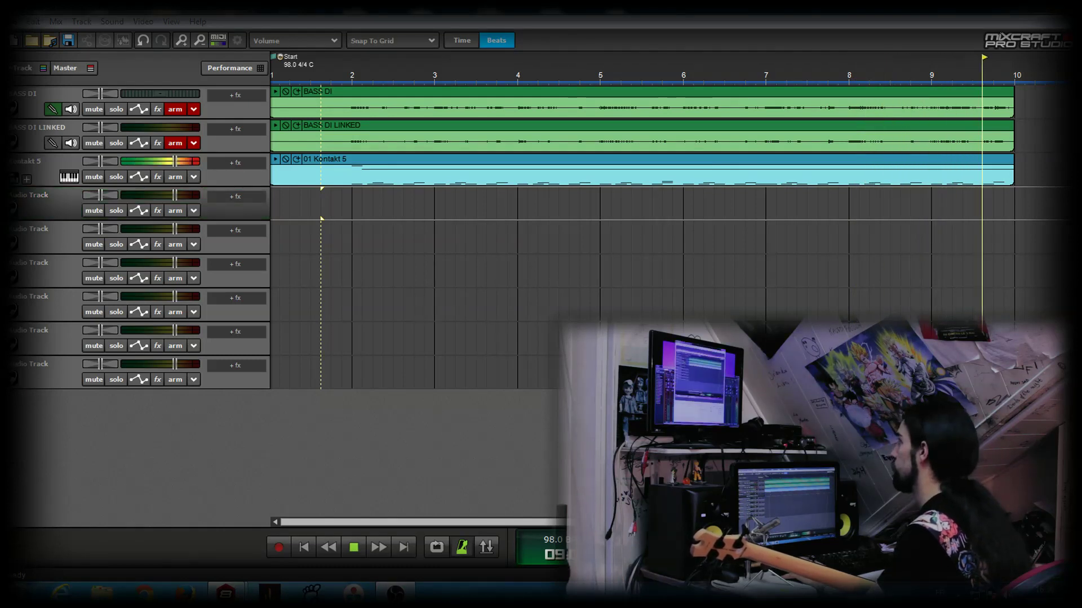
{"action": "key", "text": "space"}
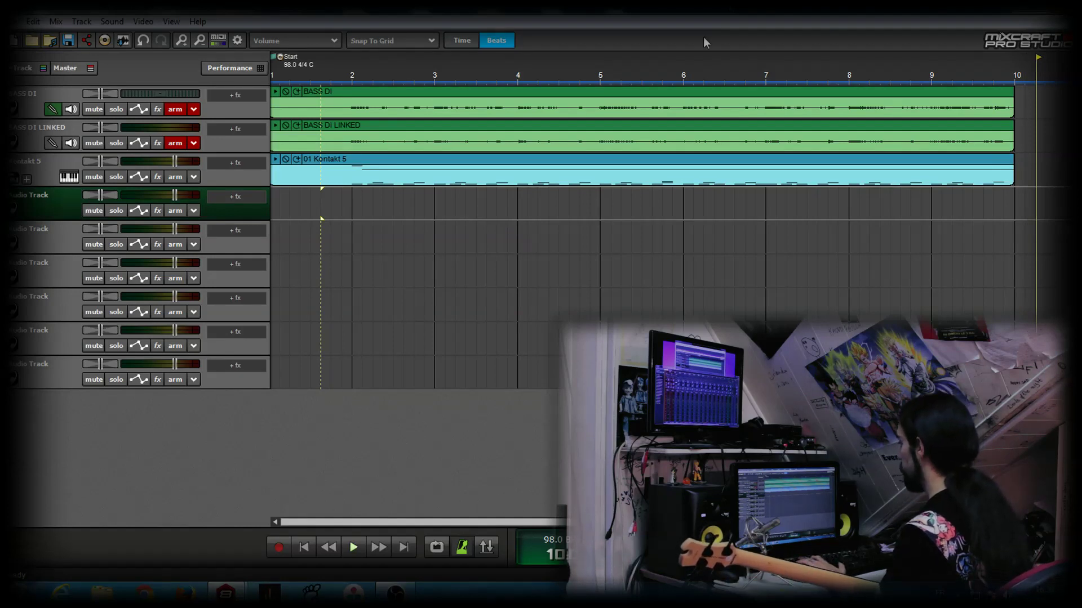
{"action": "left_click", "coordinate": [175, 109]}
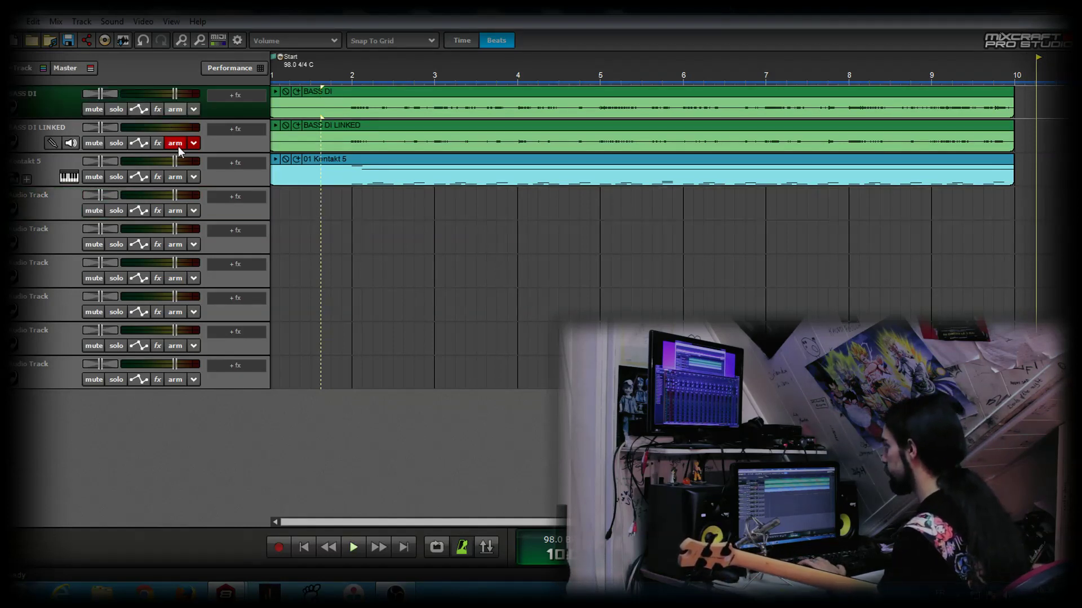
{"action": "left_click", "coordinate": [178, 143]}
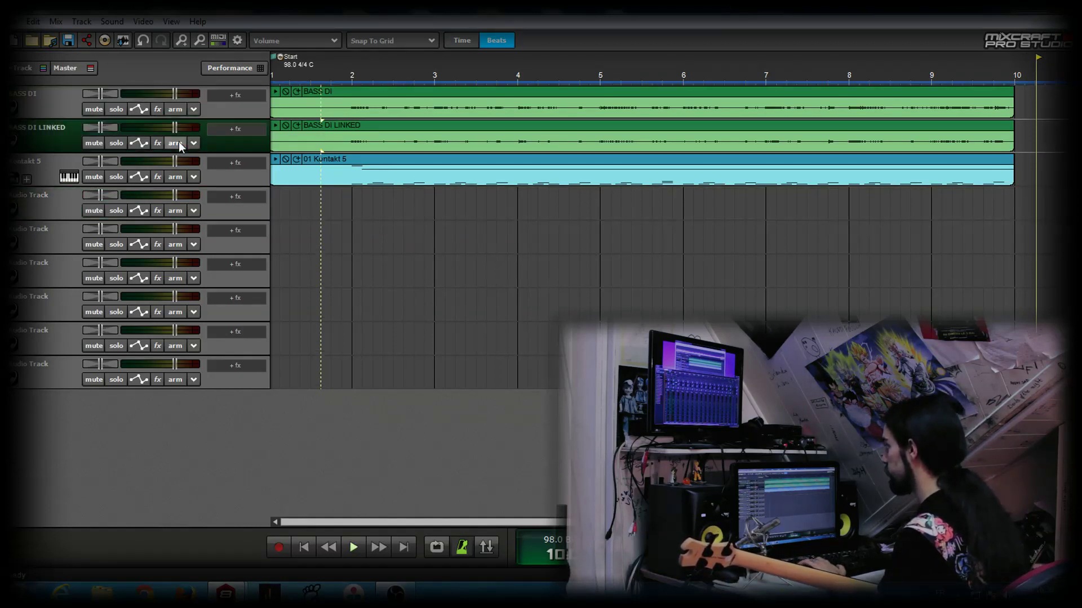
Step: Show the master track and lower the volume of all tracks together, leaving only BASS DI selected
{"action": "left_click", "coordinate": [73, 68]}
{"action": "key", "text": "ctrl+a"}
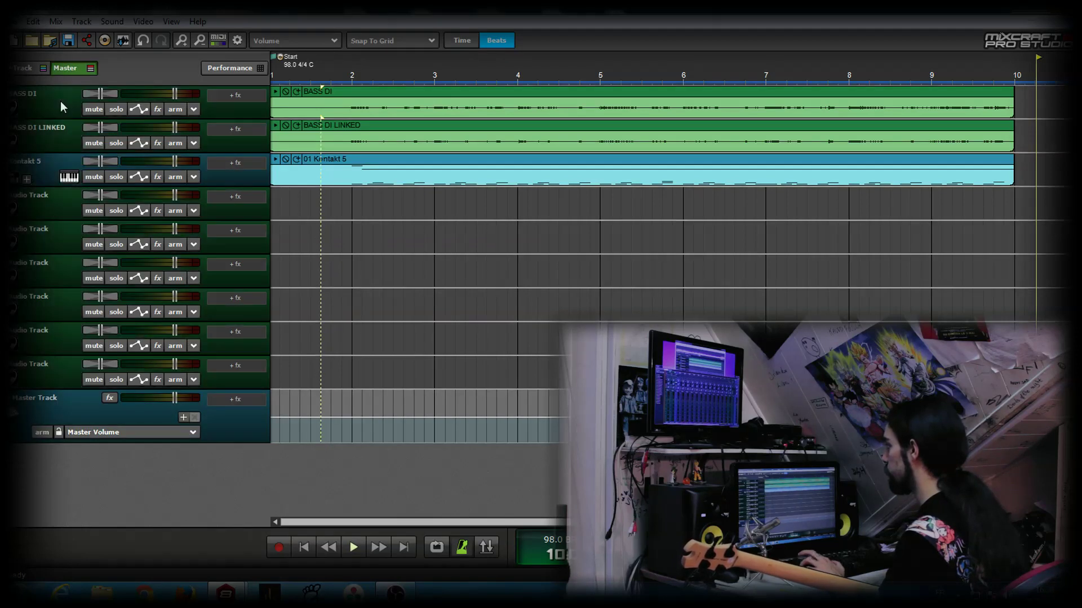
{"action": "left_click_drag", "start_coordinate": [174, 194], "coordinate": [157, 194]}
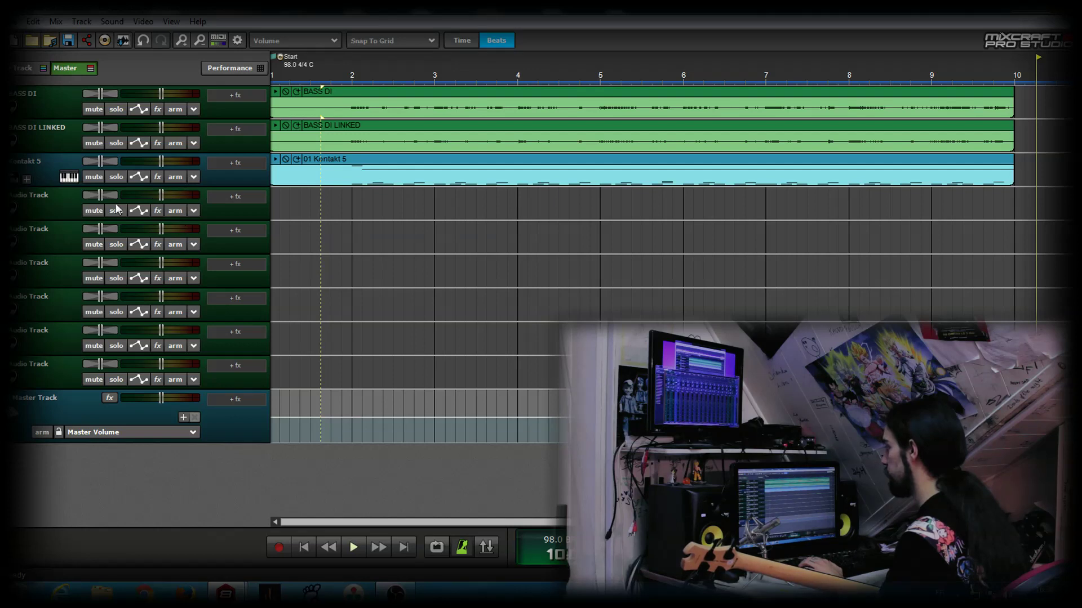
{"action": "left_click", "coordinate": [67, 100]}
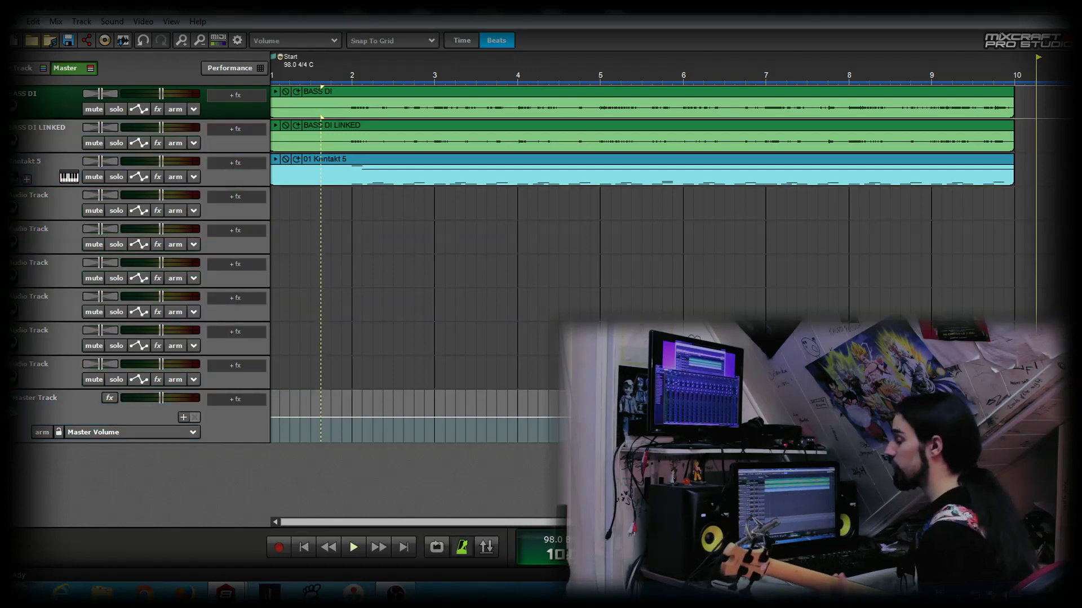